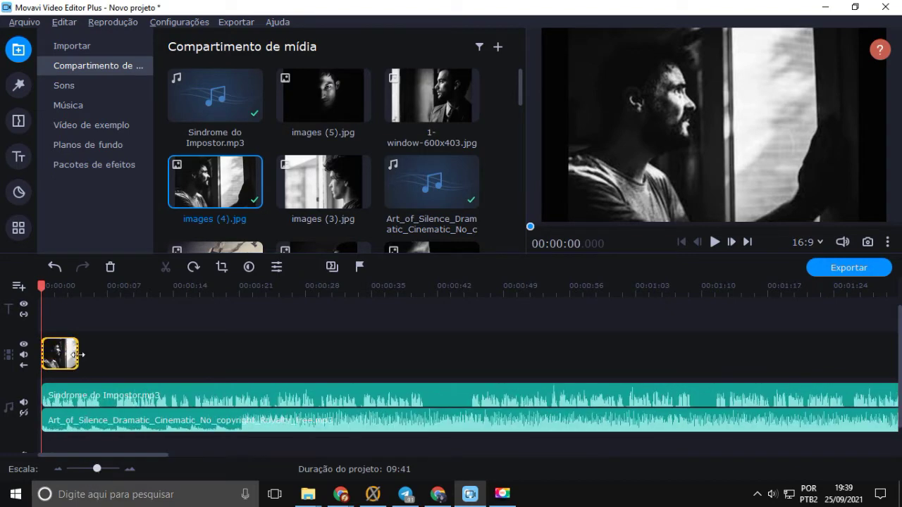
Step: Extend the images (4).jpg clip on the video track to about 46.5 seconds and return the playhead to the start
{"action": "left_click_drag", "start_coordinate": [77, 354], "coordinate": [480, 353]}
{"action": "left_click_drag", "start_coordinate": [98, 470], "coordinate": [91, 470]}
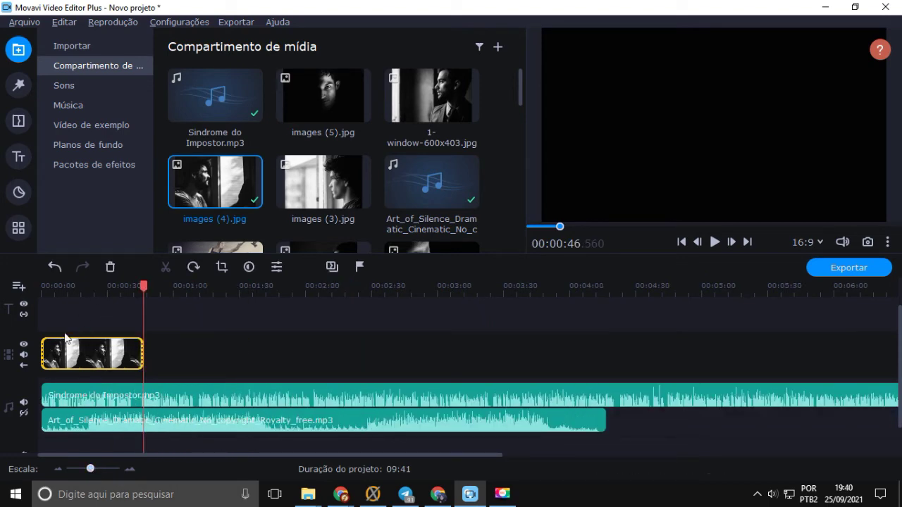
{"action": "left_click", "coordinate": [21, 286]}
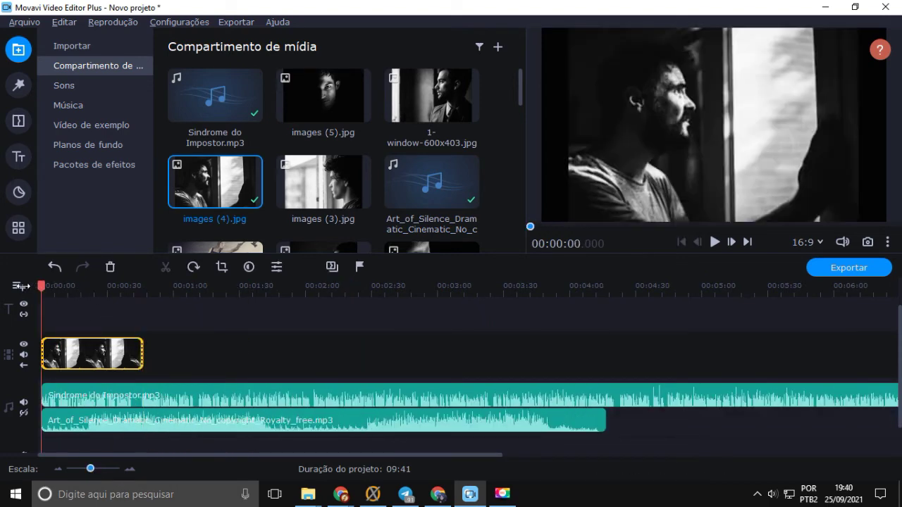
Step: Play the opening seconds of the project to check the balance between the two audio tracks
{"action": "left_click", "coordinate": [716, 242]}
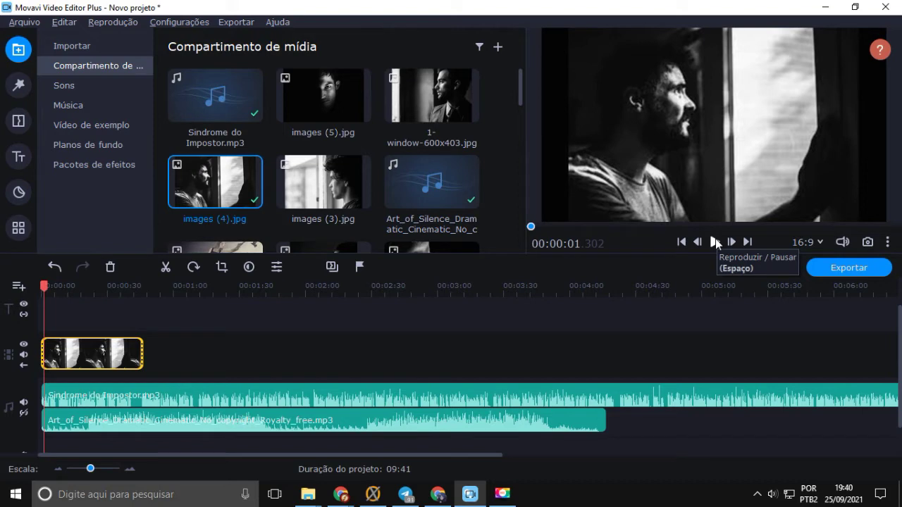
{"action": "left_click", "coordinate": [716, 242]}
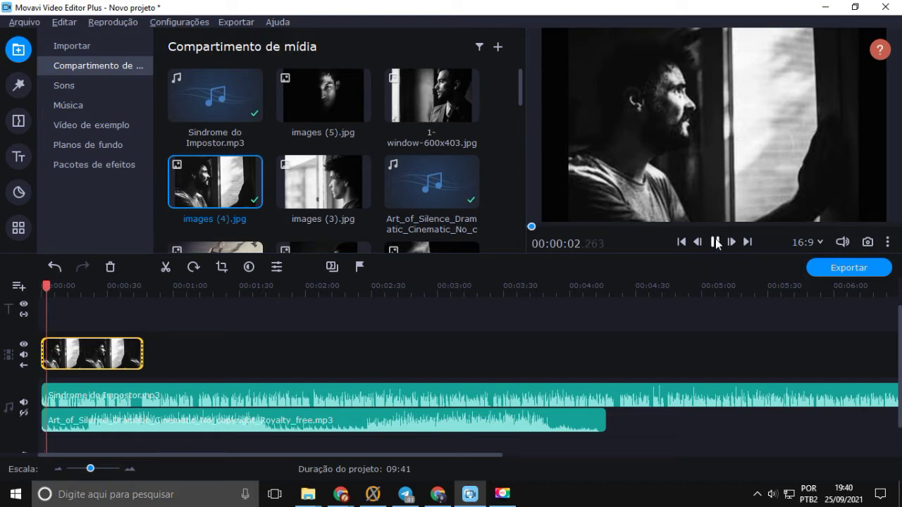
{"action": "left_click", "coordinate": [716, 242]}
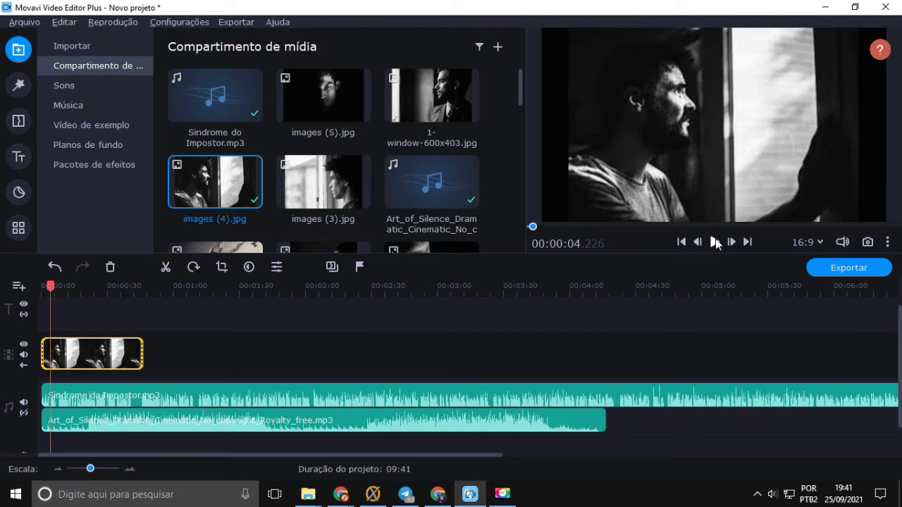
{"action": "left_click", "coordinate": [40, 286]}
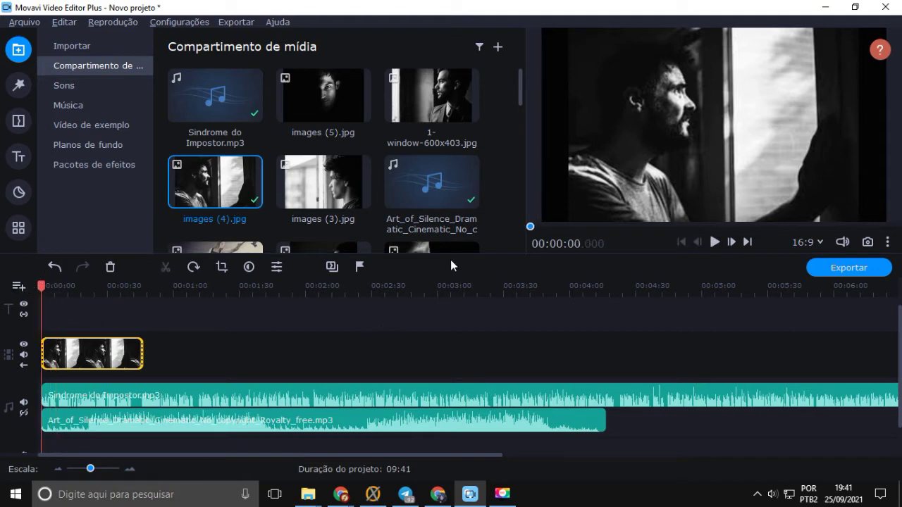
{"action": "left_click", "coordinate": [715, 241]}
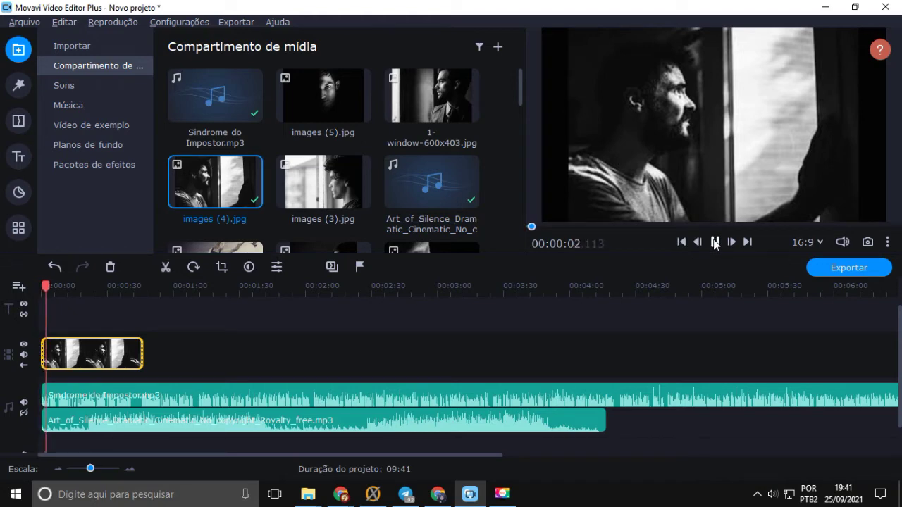
{"action": "left_click", "coordinate": [714, 241]}
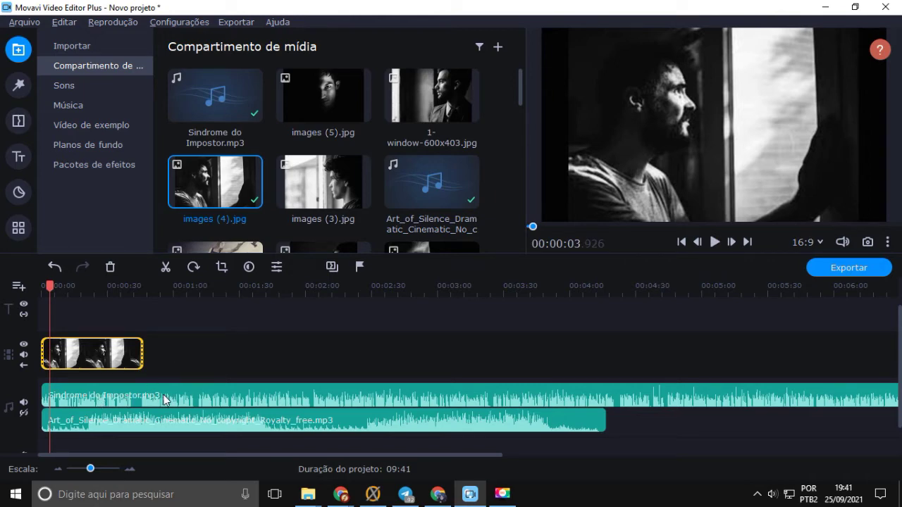
Step: Set the volume of the Sindrome do Impostor.mp3 clip to 30%
{"action": "left_click", "coordinate": [217, 399]}
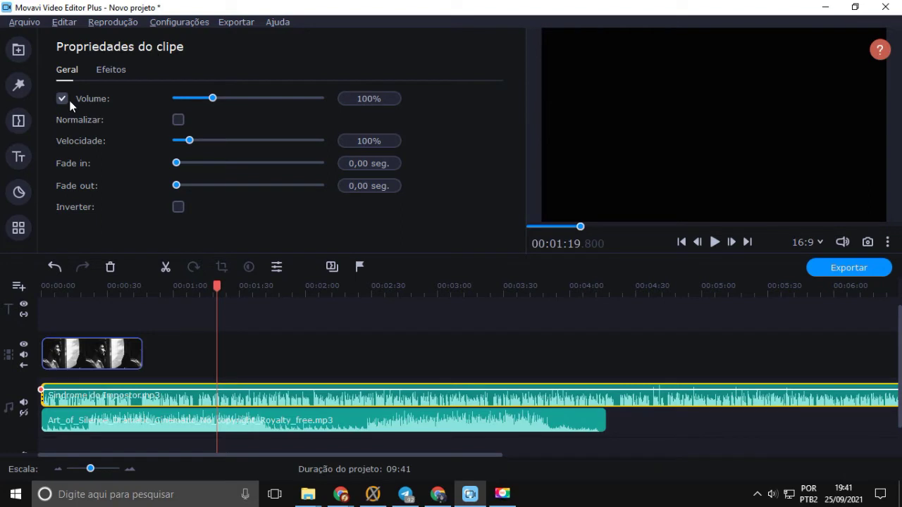
{"action": "double_click", "coordinate": [374, 98]}
{"action": "type", "text": "30"}
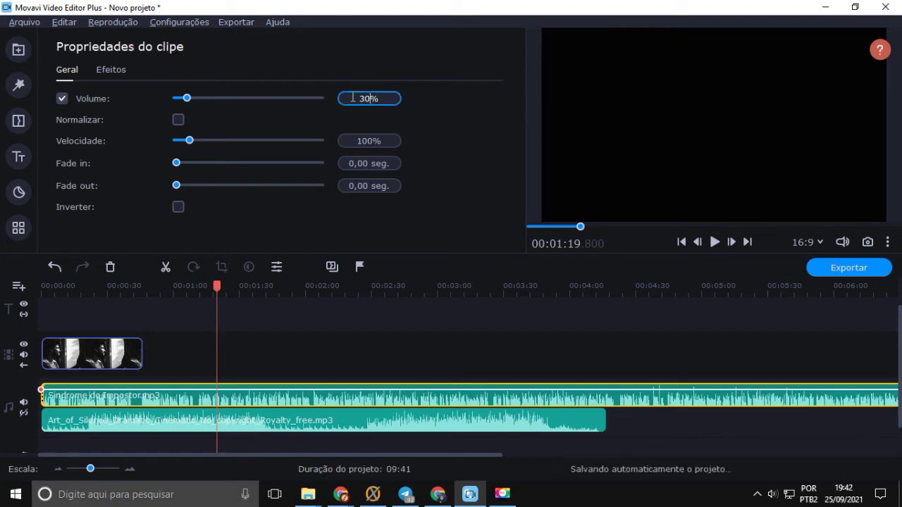
Step: Replay the opening from the start to listen to the adjusted Sindrome do Impostor.mp3 volume
{"action": "left_click_drag", "start_coordinate": [99, 285], "coordinate": [34, 288]}
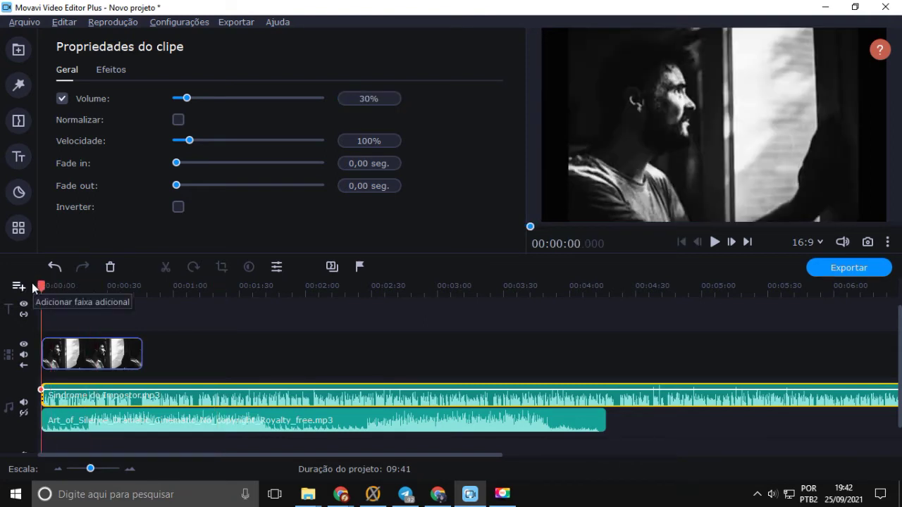
{"action": "left_click", "coordinate": [714, 241]}
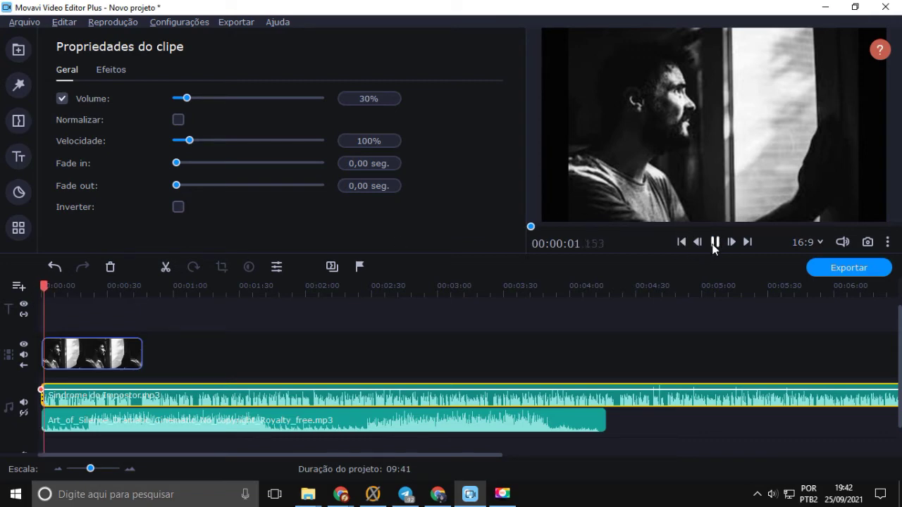
{"action": "left_click", "coordinate": [715, 243]}
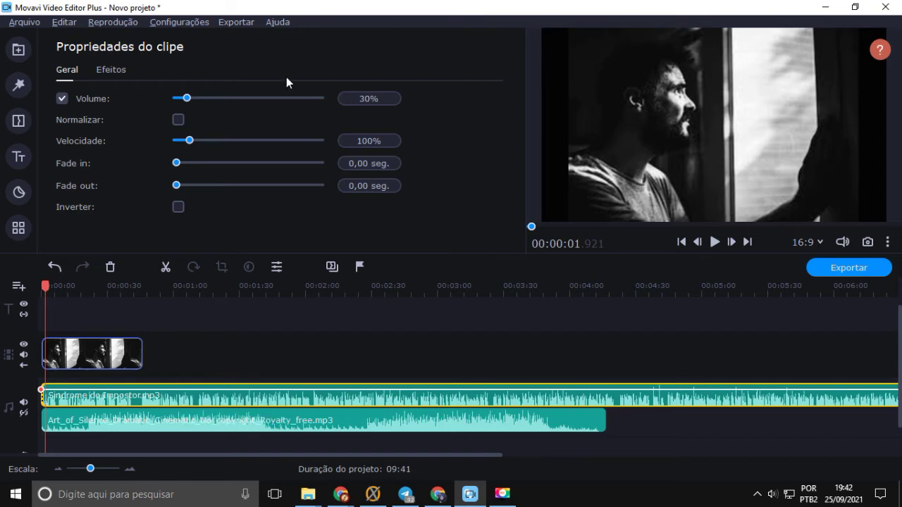
{"action": "left_click", "coordinate": [367, 99]}
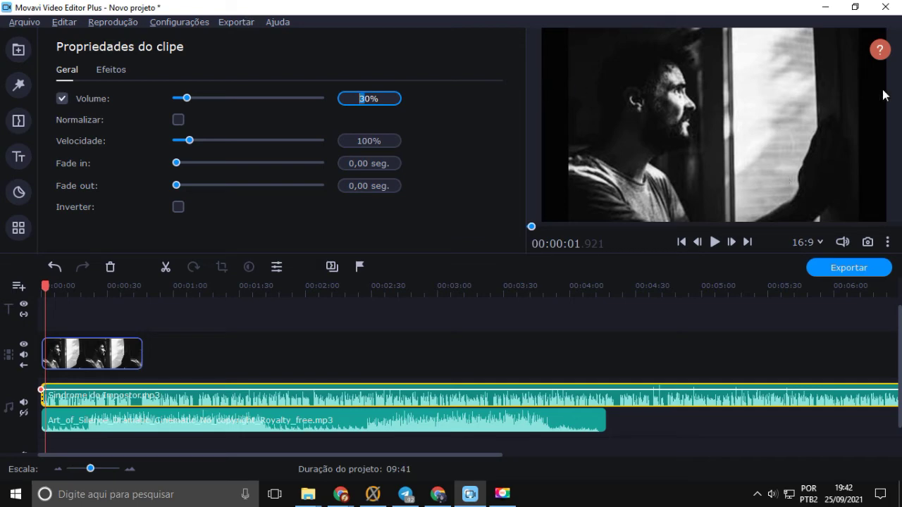
{"action": "left_click", "coordinate": [716, 242]}
{"action": "left_click", "coordinate": [717, 242]}
{"action": "left_click", "coordinate": [718, 244]}
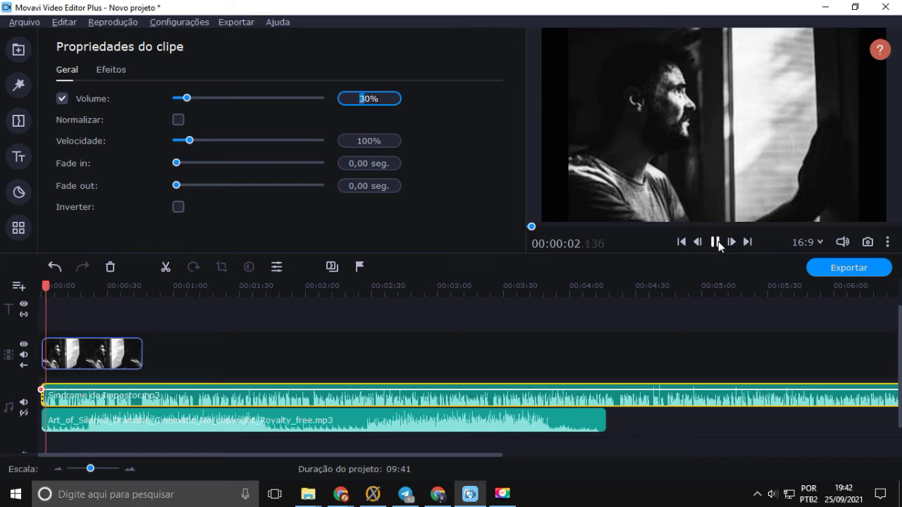
{"action": "left_click", "coordinate": [716, 242]}
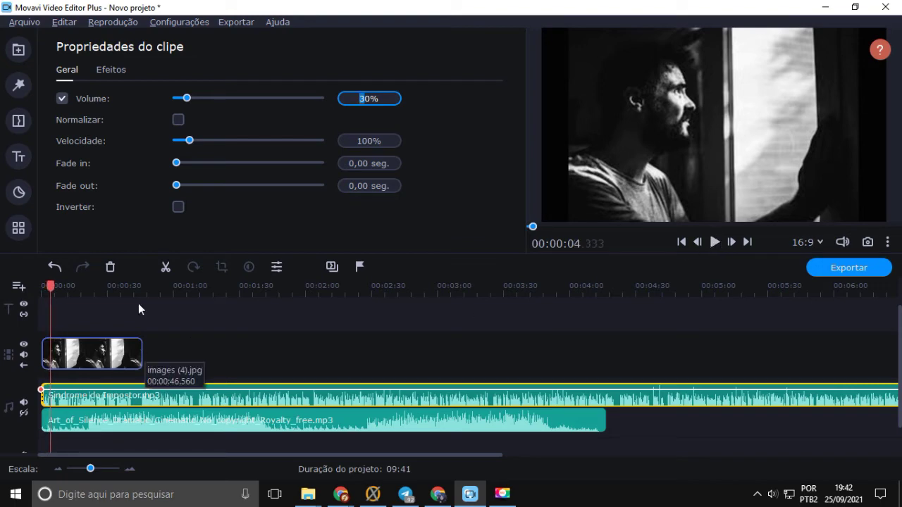
{"action": "left_click", "coordinate": [364, 99]}
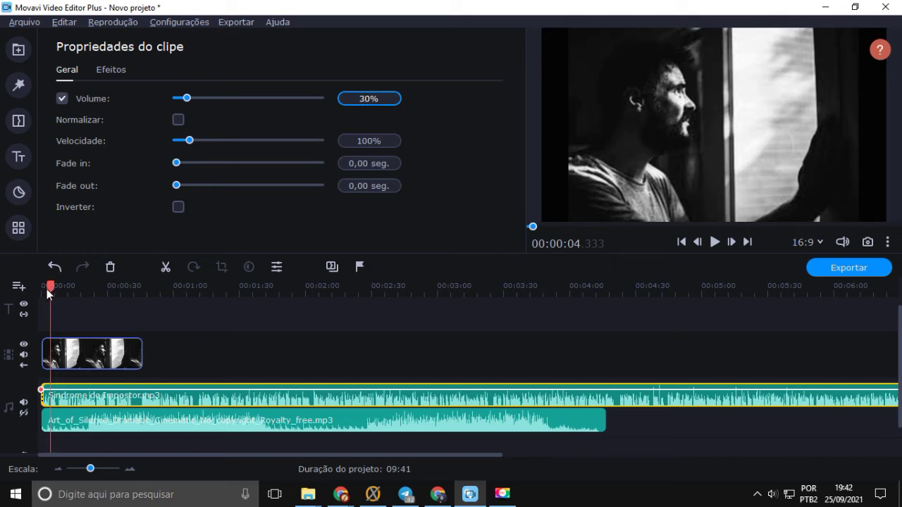
{"action": "left_click_drag", "start_coordinate": [47, 289], "coordinate": [36, 289]}
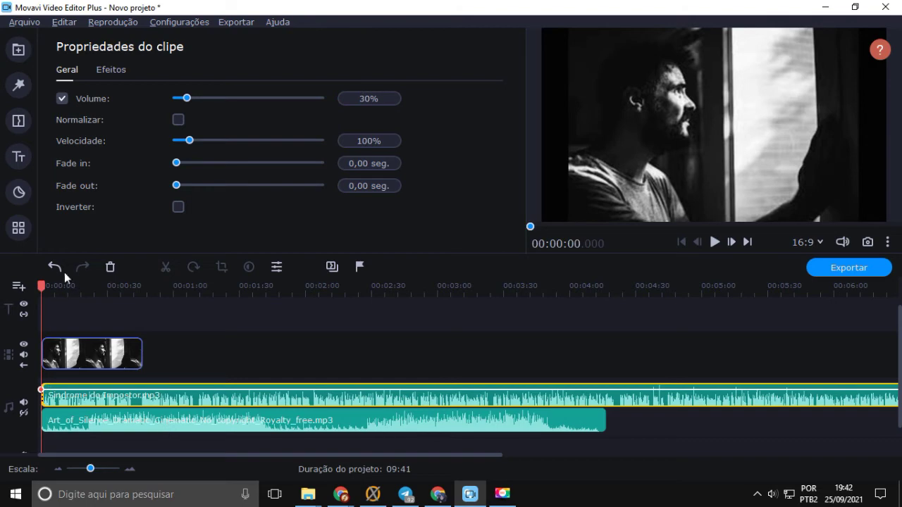
Step: Add images (5).jpg and images (3).jpg after the first picture, extending each to about 11 seconds
{"action": "left_click", "coordinate": [18, 49]}
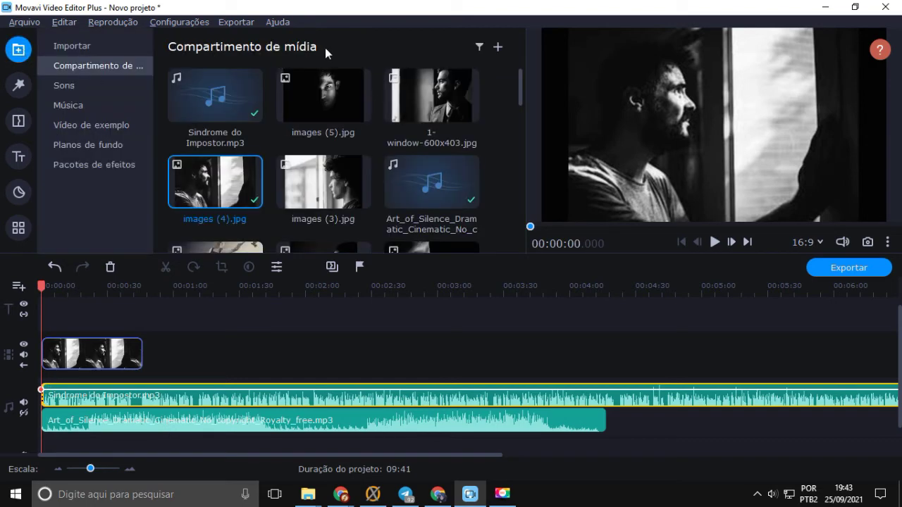
{"action": "left_click_drag", "start_coordinate": [330, 96], "coordinate": [146, 361]}
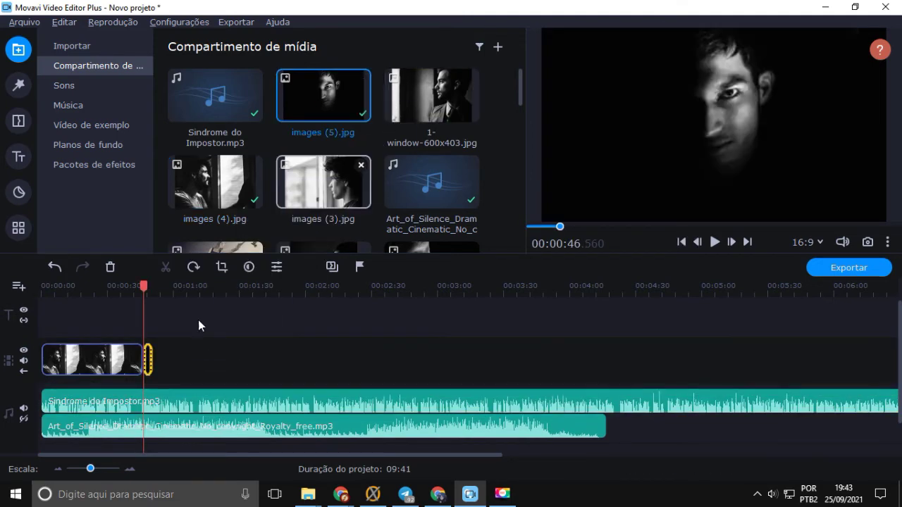
{"action": "left_click", "coordinate": [160, 354]}
{"action": "left_click_drag", "start_coordinate": [215, 181], "coordinate": [171, 363]}
{"action": "key", "text": "Delete"}
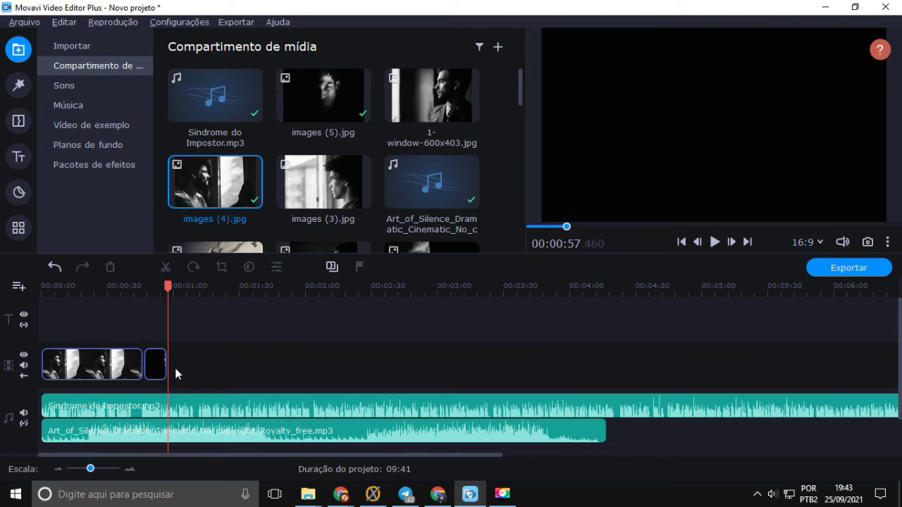
{"action": "left_click_drag", "start_coordinate": [324, 182], "coordinate": [179, 361]}
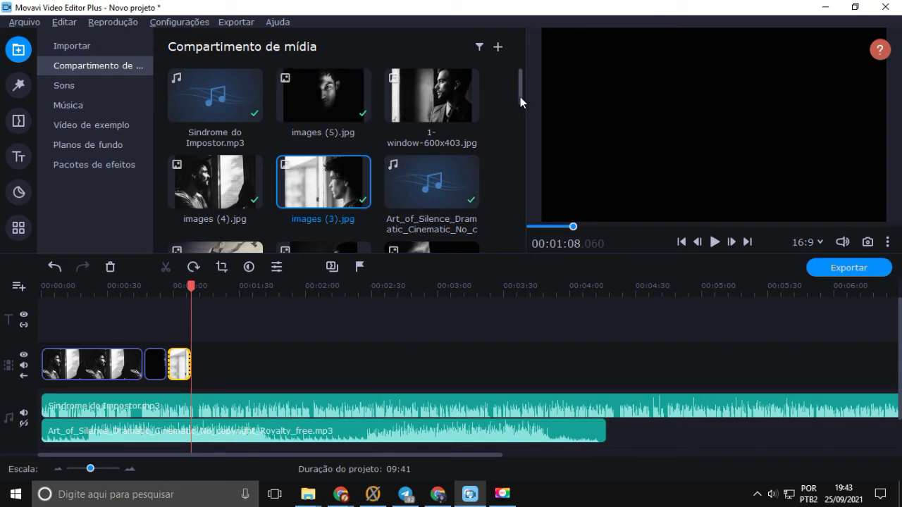
Step: Append the Making-an woman scene, homem-novo and perfil-triste pictures, extending the picture sequence to about 2:10
{"action": "scroll", "coordinate": [523, 123], "scroll_direction": "down", "scroll_amount": 2}
{"action": "left_click_drag", "start_coordinate": [229, 159], "coordinate": [249, 366]}
{"action": "left_click_drag", "start_coordinate": [323, 172], "coordinate": [289, 364]}
{"action": "left_click_drag", "start_coordinate": [431, 162], "coordinate": [294, 374]}
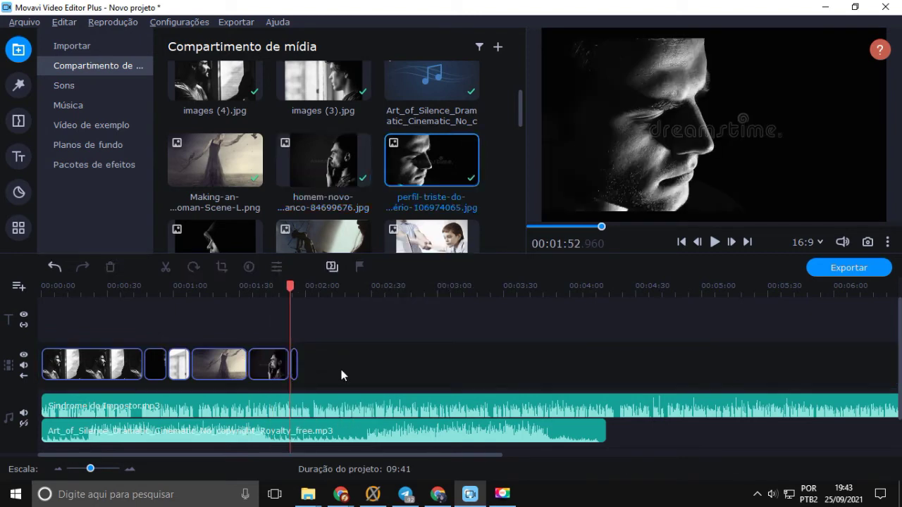
{"action": "left_click_drag", "start_coordinate": [294, 365], "coordinate": [327, 364]}
Step: Append images (2).jpg, Img-04-.png and tratamento_internet_606_455.jpg, extending the picture sequence to about 2:37
{"action": "left_click_drag", "start_coordinate": [519, 103], "coordinate": [386, 362]}
{"action": "left_click_drag", "start_coordinate": [389, 286], "coordinate": [393, 285]}
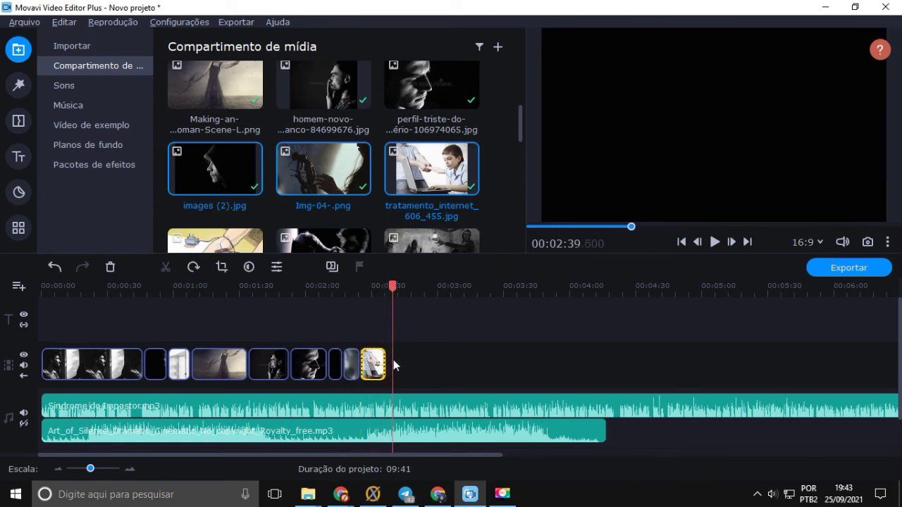
{"action": "left_click_drag", "start_coordinate": [393, 286], "coordinate": [387, 286]}
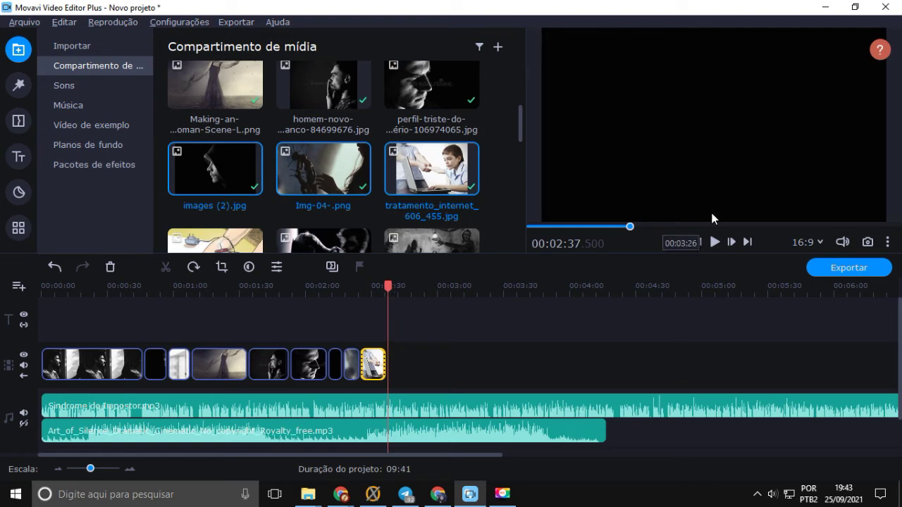
Step: Append the dark bowed-figure picture after the boy-with-laptop clip, extending it to about 2:44
{"action": "left_click", "coordinate": [408, 410]}
{"action": "scroll", "coordinate": [356, 232], "scroll_direction": "down", "scroll_amount": 1}
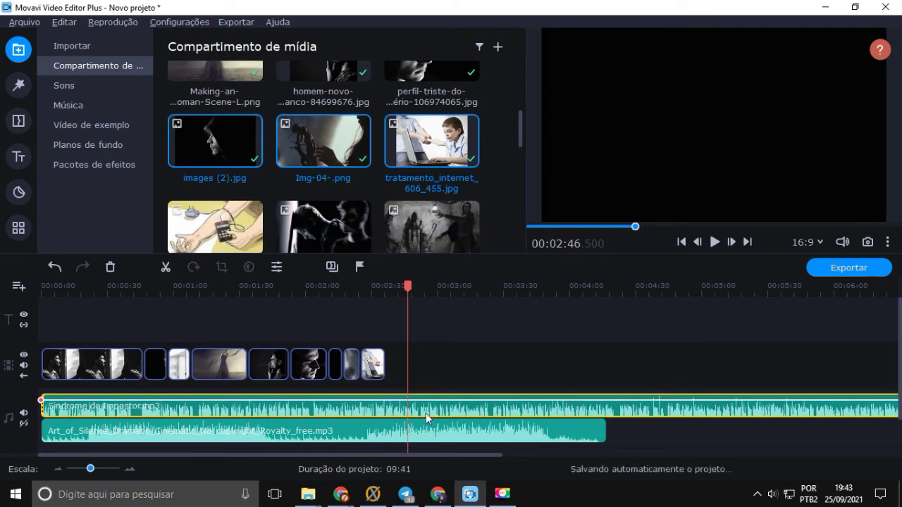
{"action": "left_click_drag", "start_coordinate": [345, 240], "coordinate": [390, 363]}
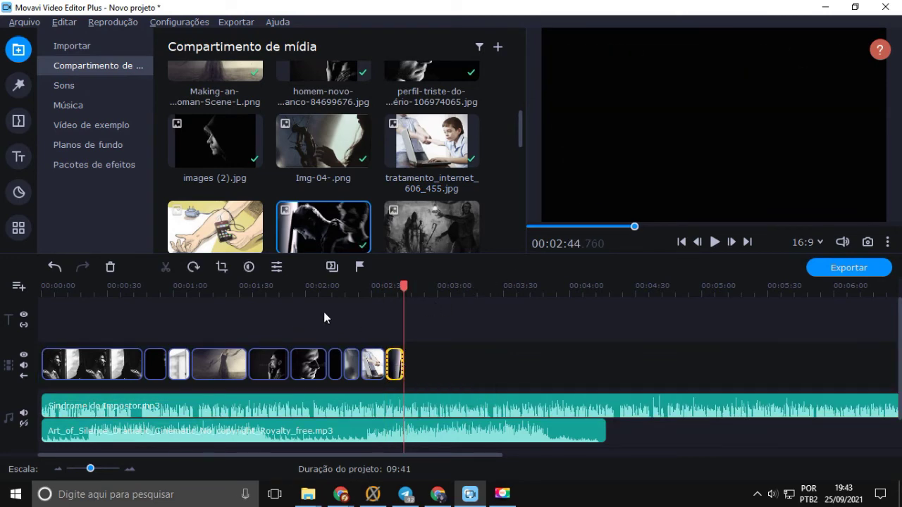
{"action": "left_click", "coordinate": [497, 285]}
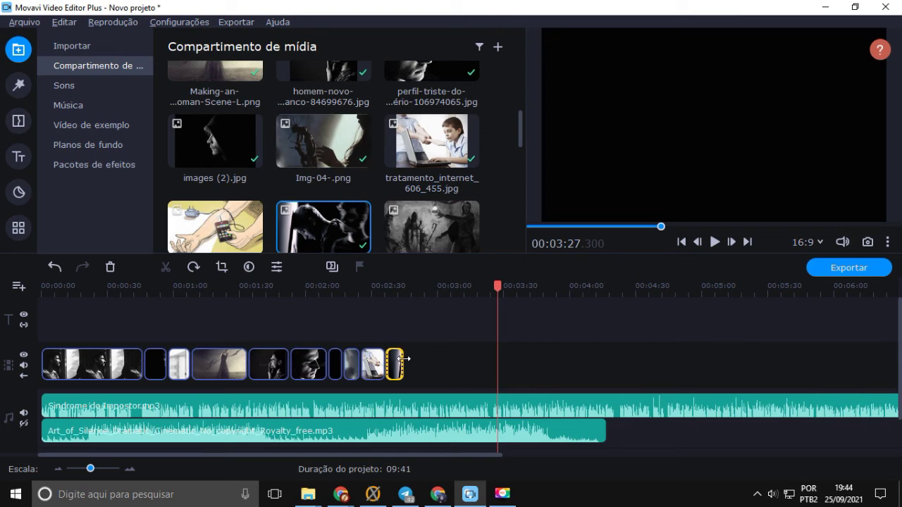
{"action": "left_click_drag", "start_coordinate": [217, 229], "coordinate": [508, 363]}
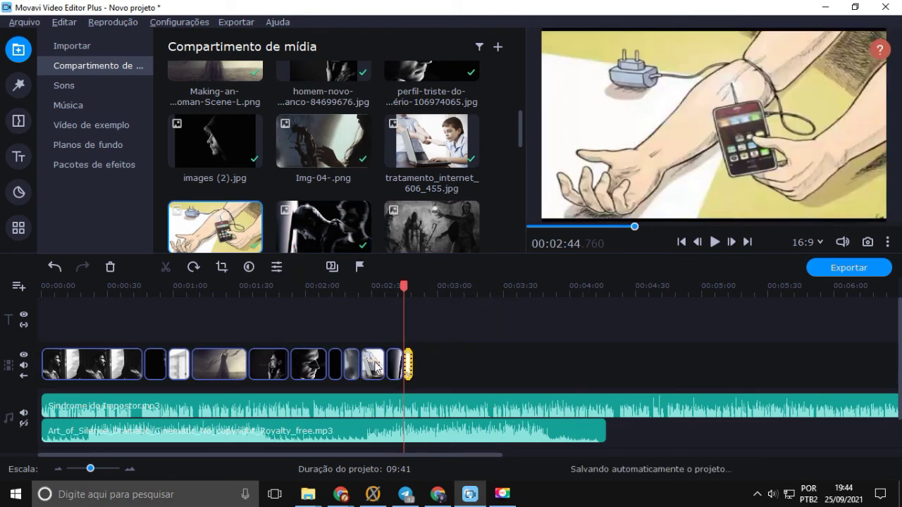
{"action": "key", "text": "Delete"}
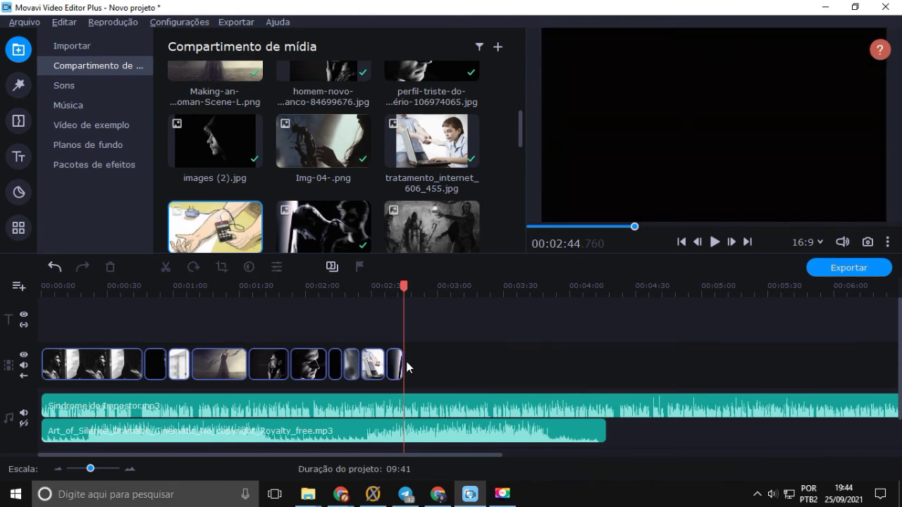
Step: Turn off automatic clip joining on the video track and place the arm-and-phone drawing at 3:18 for about 14 seconds
{"action": "left_click", "coordinate": [476, 284]}
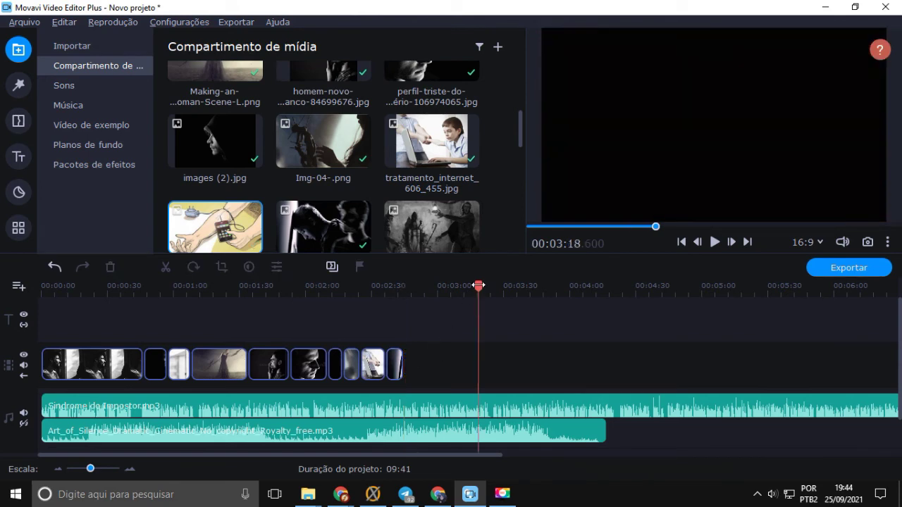
{"action": "left_click", "coordinate": [24, 377]}
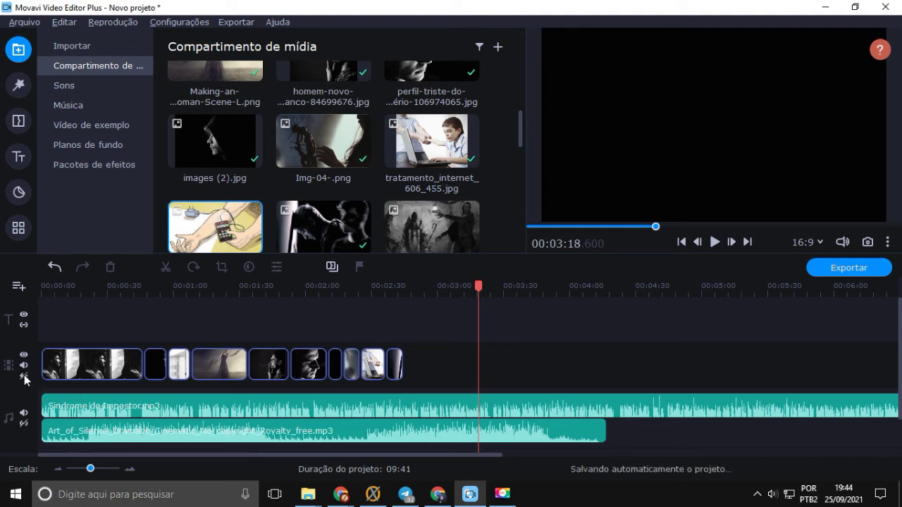
{"action": "left_click_drag", "start_coordinate": [215, 225], "coordinate": [479, 373]}
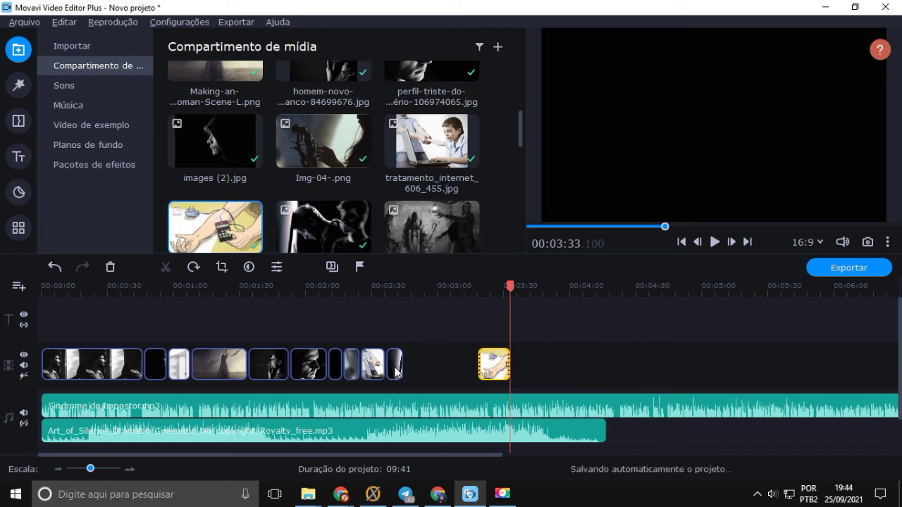
Step: Add the dark lantern painting, re-enable automatic clip joining on the video track, and extend the painting to about 3:35
{"action": "mouse_move", "coordinate": [432, 227]}
{"action": "left_mouse_down"}
{"action": "mouse_move", "coordinate": [511, 276]}
{"action": "mouse_move", "coordinate": [611, 365]}
{"action": "left_mouse_up"}
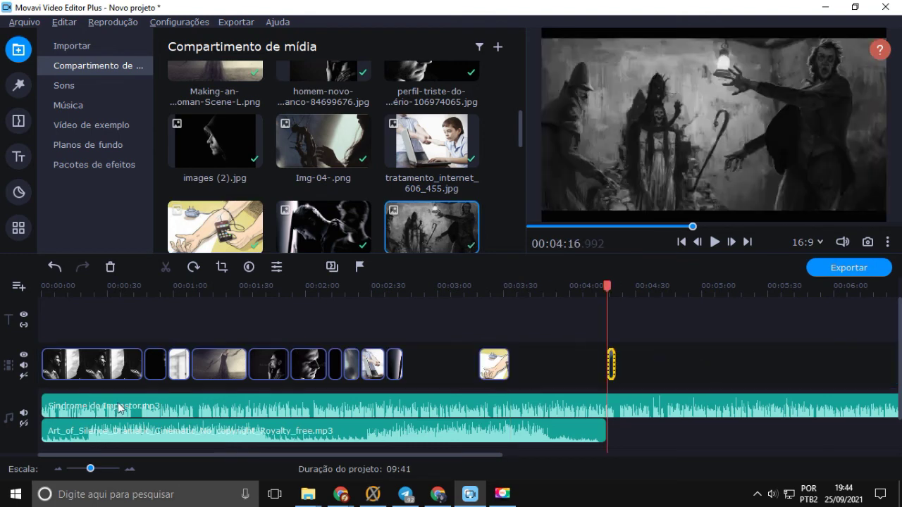
{"action": "left_click", "coordinate": [24, 377]}
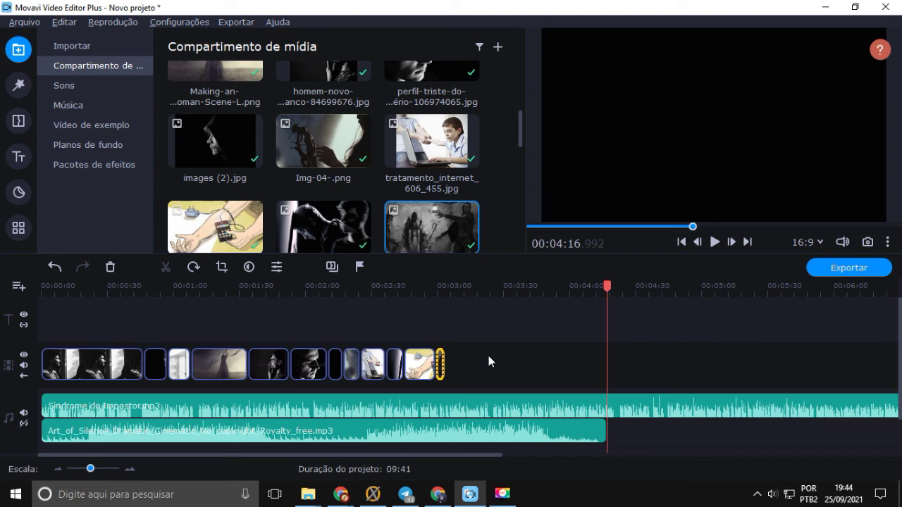
{"action": "left_click_drag", "start_coordinate": [441, 364], "coordinate": [515, 363]}
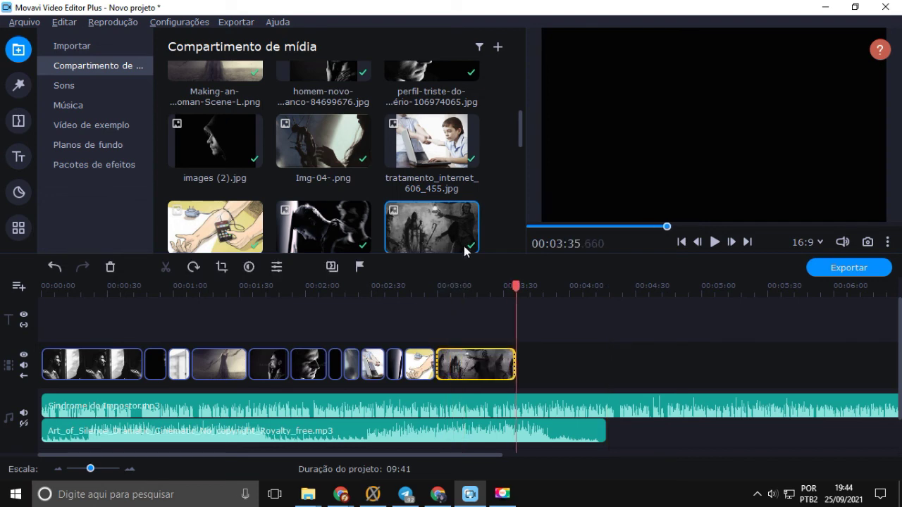
Step: Append Novas-vestes.jpg and 27.jpg, extending the last picture to the end of the music at about 4:17
{"action": "left_click_drag", "start_coordinate": [522, 138], "coordinate": [522, 184]}
{"action": "left_click_drag", "start_coordinate": [442, 165], "coordinate": [543, 364]}
{"action": "left_click_drag", "start_coordinate": [342, 169], "coordinate": [608, 366]}
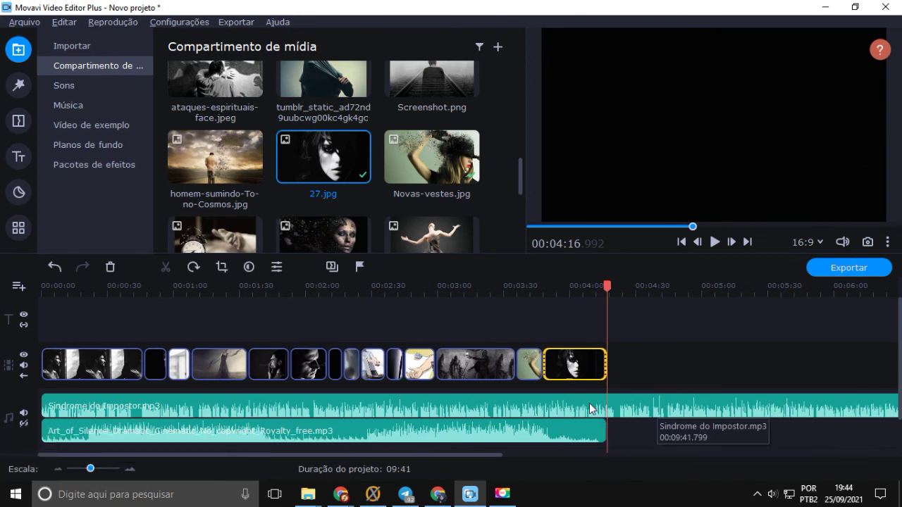
Step: Split Sindrome do Impostor.mp3 where the background music ends and delete the remaining part
{"action": "left_click", "coordinate": [608, 406]}
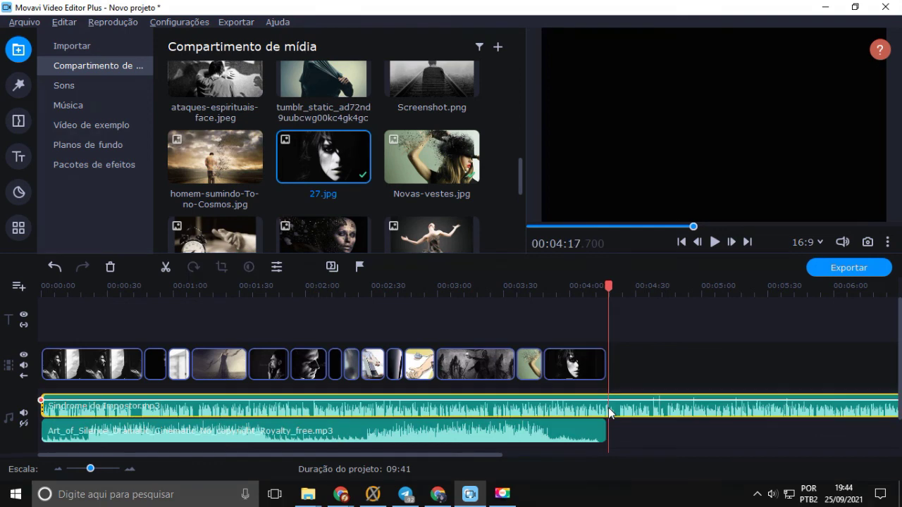
{"action": "left_click", "coordinate": [167, 267]}
{"action": "double_click", "coordinate": [642, 409]}
{"action": "key", "text": "Delete"}
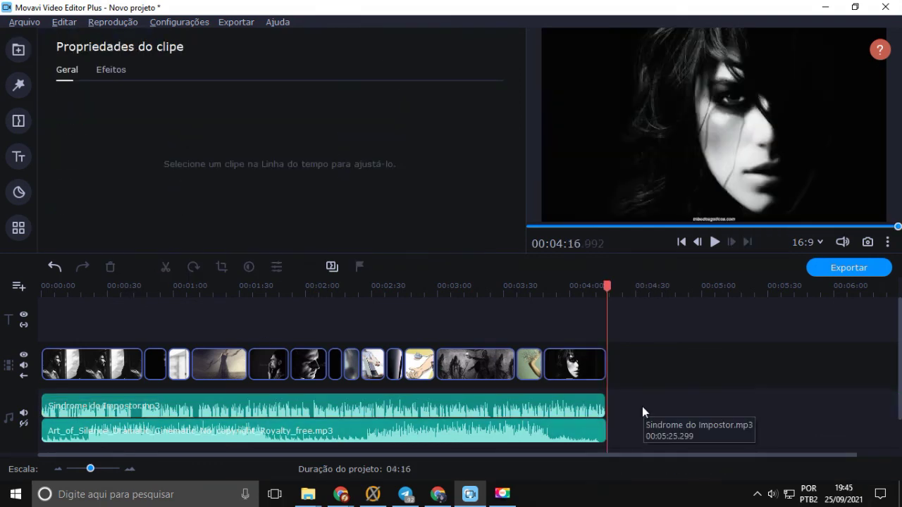